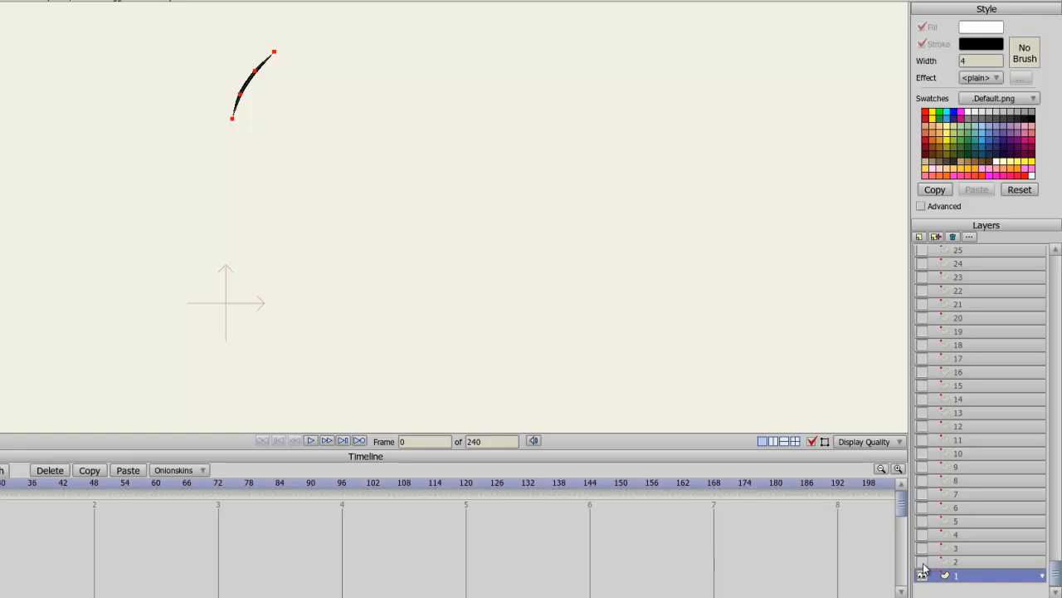
Show layers 2 through 8 one after another to build up the head outline.
{"action": "left_click", "coordinate": [922, 562]}
{"action": "left_click", "coordinate": [922, 548]}
{"action": "left_click", "coordinate": [922, 534]}
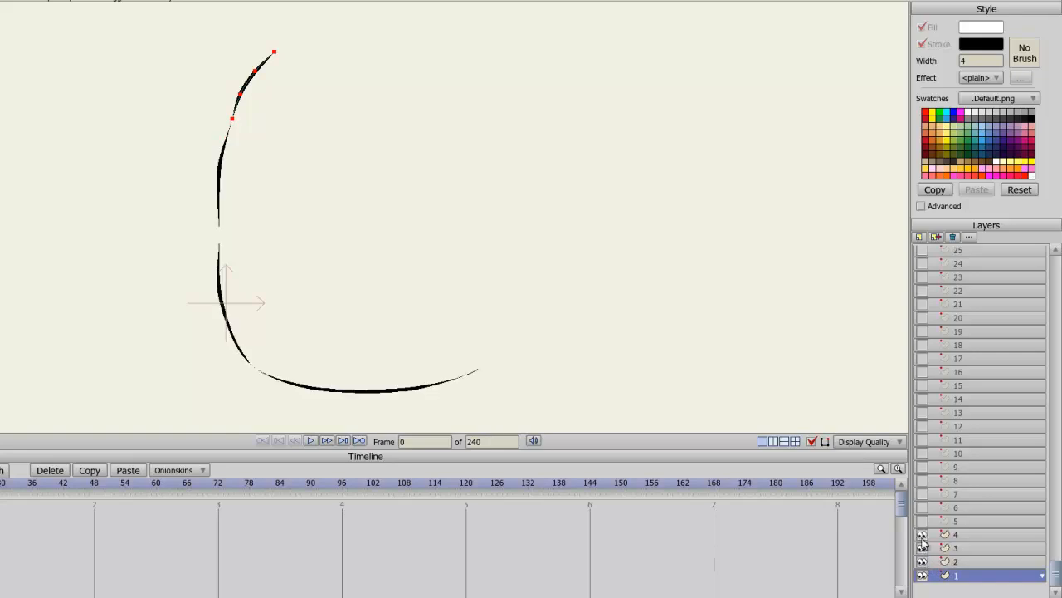
{"action": "left_click", "coordinate": [923, 521]}
{"action": "left_click", "coordinate": [923, 507]}
{"action": "left_click", "coordinate": [922, 493]}
{"action": "left_click", "coordinate": [922, 480]}
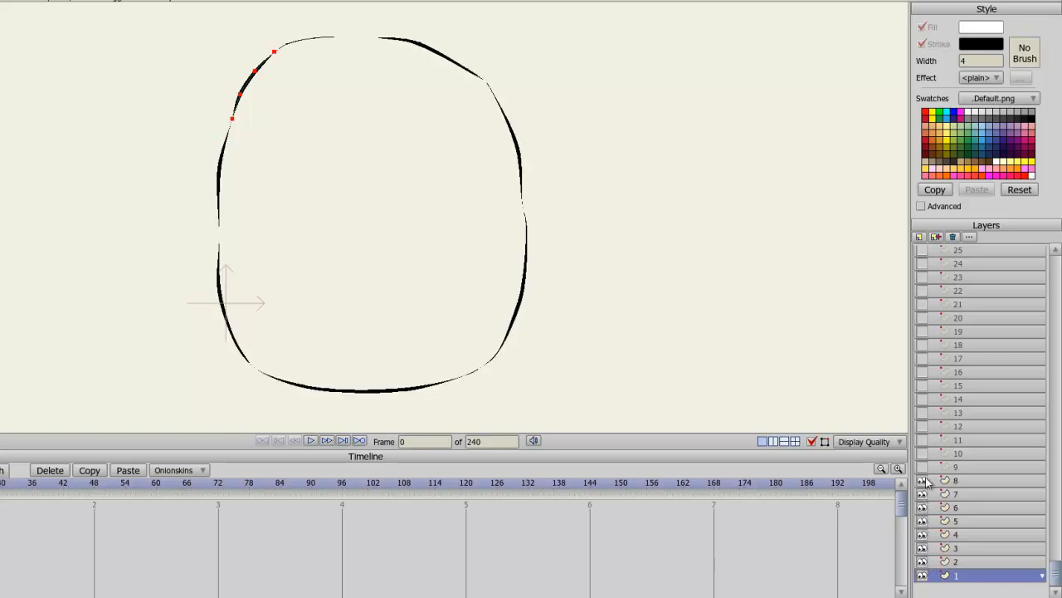
Show layers 9 through 18 one after another to build up both eyes.
{"action": "left_click", "coordinate": [922, 466]}
{"action": "left_click", "coordinate": [922, 453]}
{"action": "left_click", "coordinate": [922, 440]}
{"action": "left_click", "coordinate": [922, 426]}
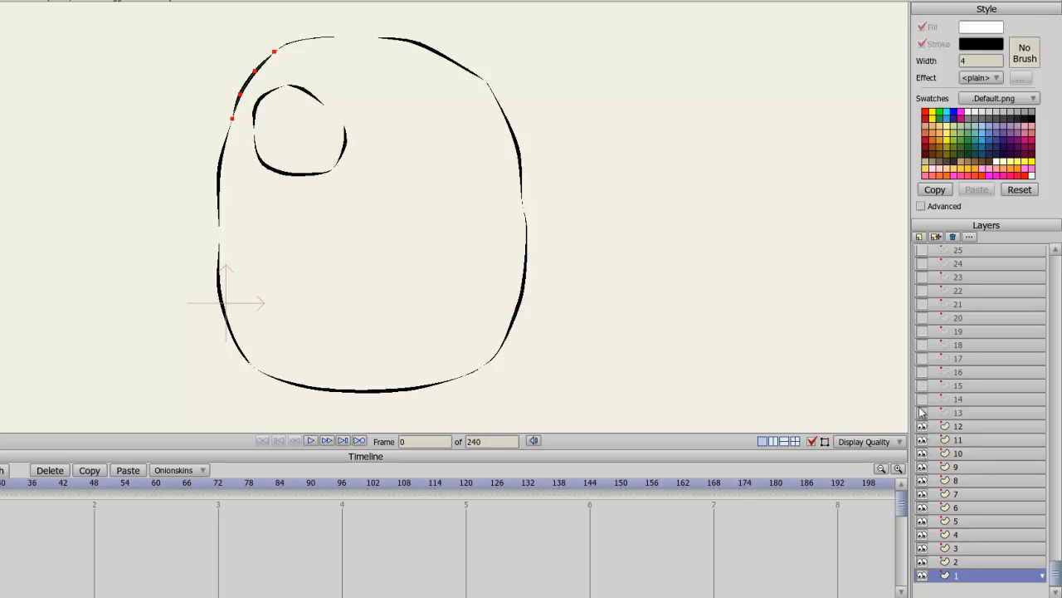
{"action": "left_click", "coordinate": [922, 413]}
{"action": "left_click", "coordinate": [922, 399]}
{"action": "left_click", "coordinate": [922, 385]}
{"action": "left_click", "coordinate": [922, 372]}
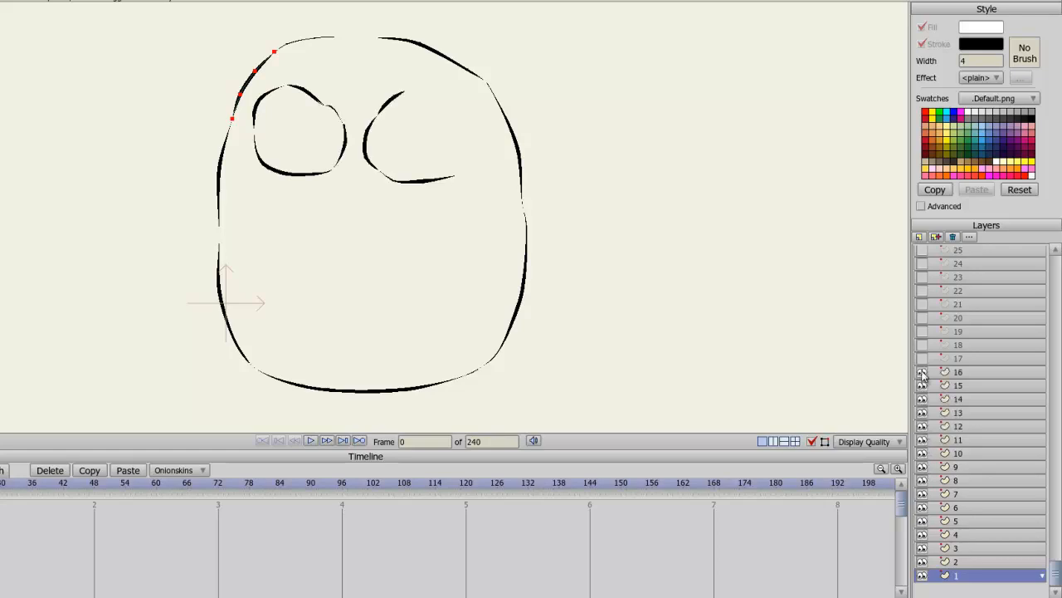
{"action": "left_click", "coordinate": [922, 358]}
{"action": "left_click", "coordinate": [922, 344]}
Show layers 19 through 25 one after another to build up the nose and mouth.
{"action": "left_click", "coordinate": [922, 331]}
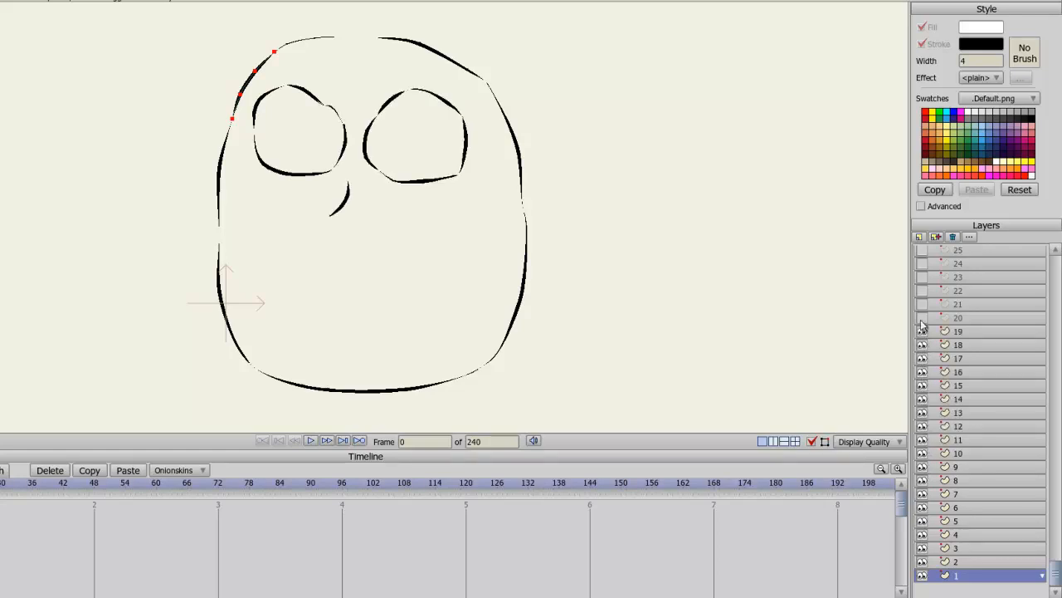
{"action": "left_click", "coordinate": [922, 318]}
{"action": "left_click", "coordinate": [923, 303]}
{"action": "left_click", "coordinate": [922, 291]}
{"action": "left_click", "coordinate": [922, 277]}
{"action": "left_click", "coordinate": [922, 263]}
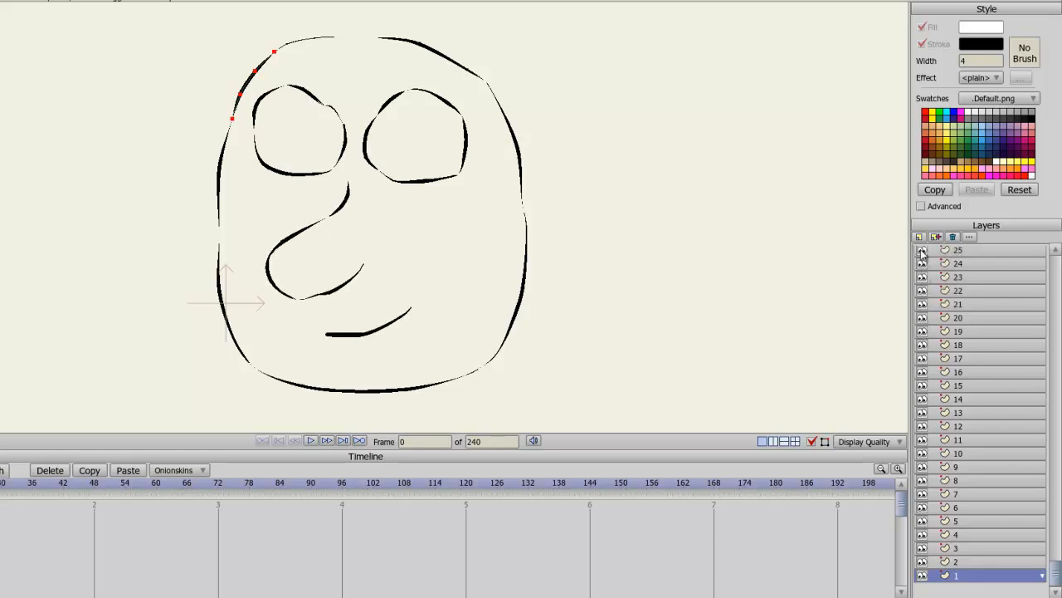
{"action": "left_click", "coordinate": [922, 250]}
Hide layer 25, then hide all layers except layer 1.
{"action": "scroll", "coordinate": [996, 394], "scroll_direction": "up", "scroll_amount": 1}
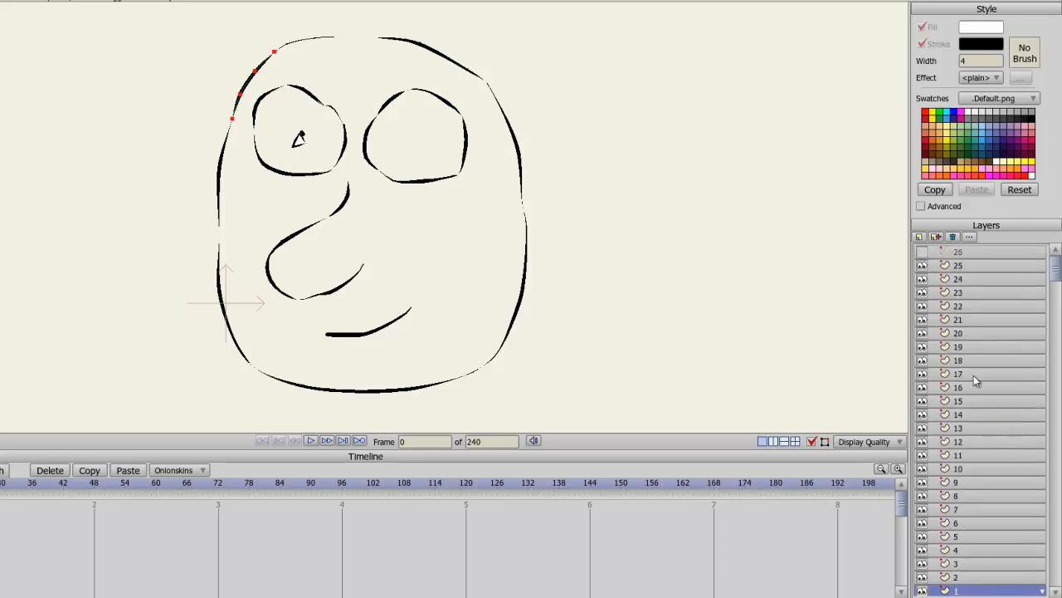
{"action": "left_click", "coordinate": [922, 266]}
{"action": "scroll", "coordinate": [1001, 455], "scroll_direction": "down", "scroll_amount": 1}
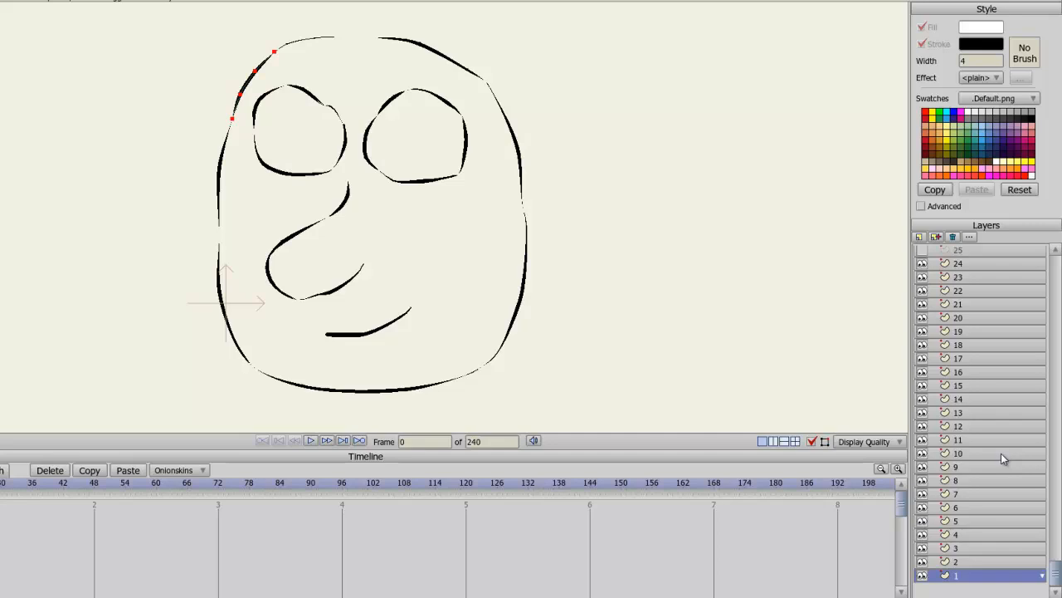
{"action": "left_click", "coordinate": [922, 576]}
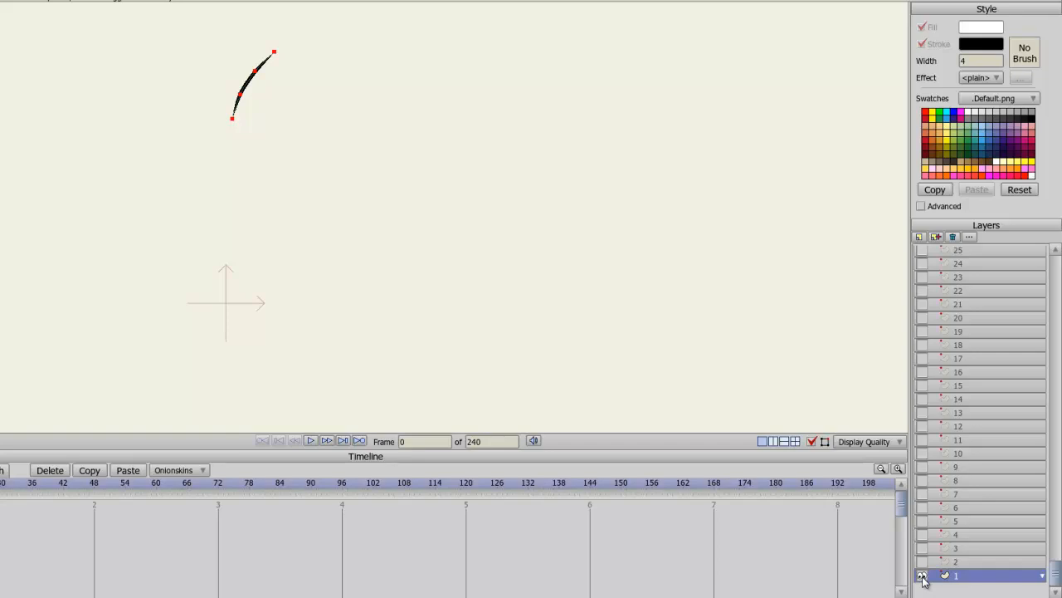
Add a Switch layer above layer 26 and name it Animation.
{"action": "scroll", "coordinate": [966, 448], "scroll_direction": "up", "scroll_amount": 1}
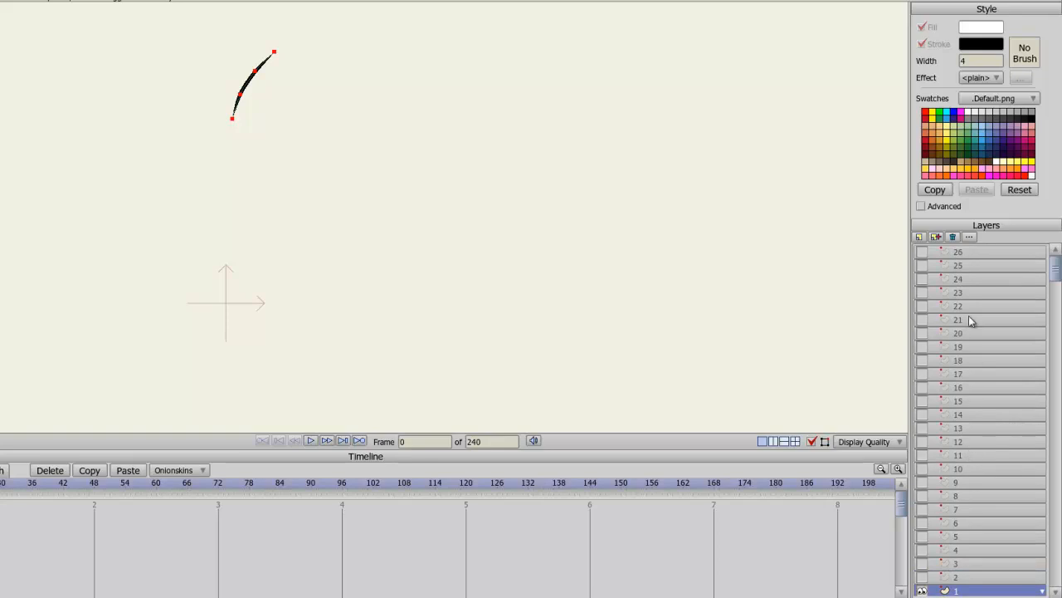
{"action": "left_click", "coordinate": [959, 253]}
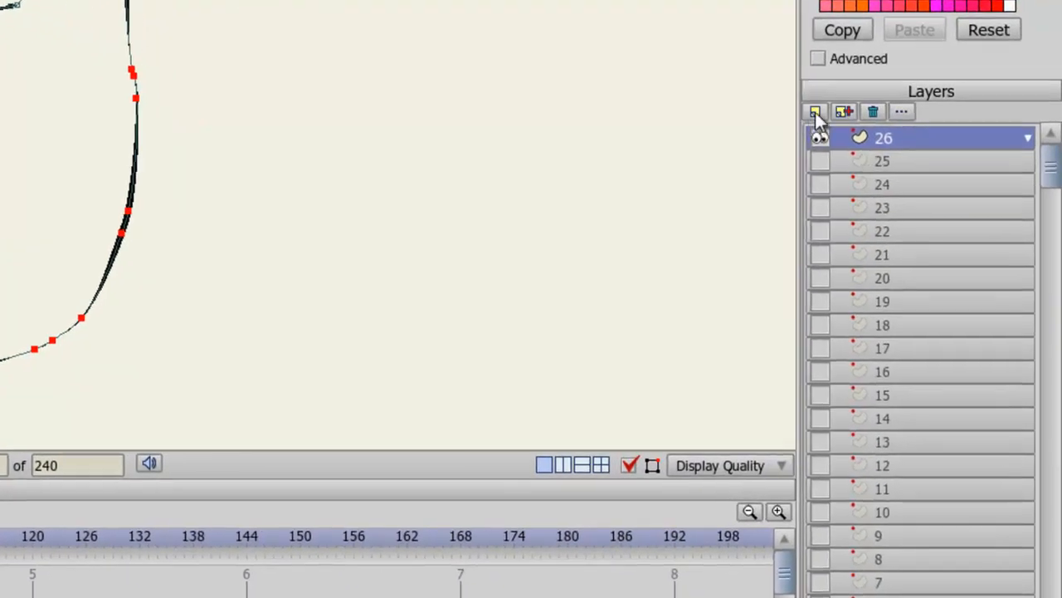
{"action": "left_click", "coordinate": [815, 112]}
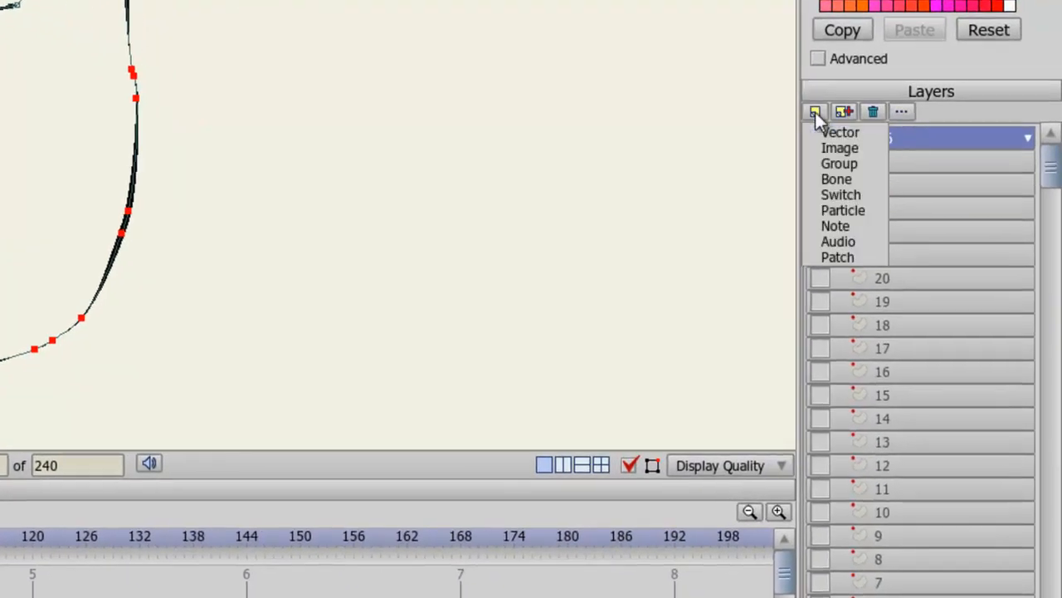
{"action": "left_click", "coordinate": [859, 195]}
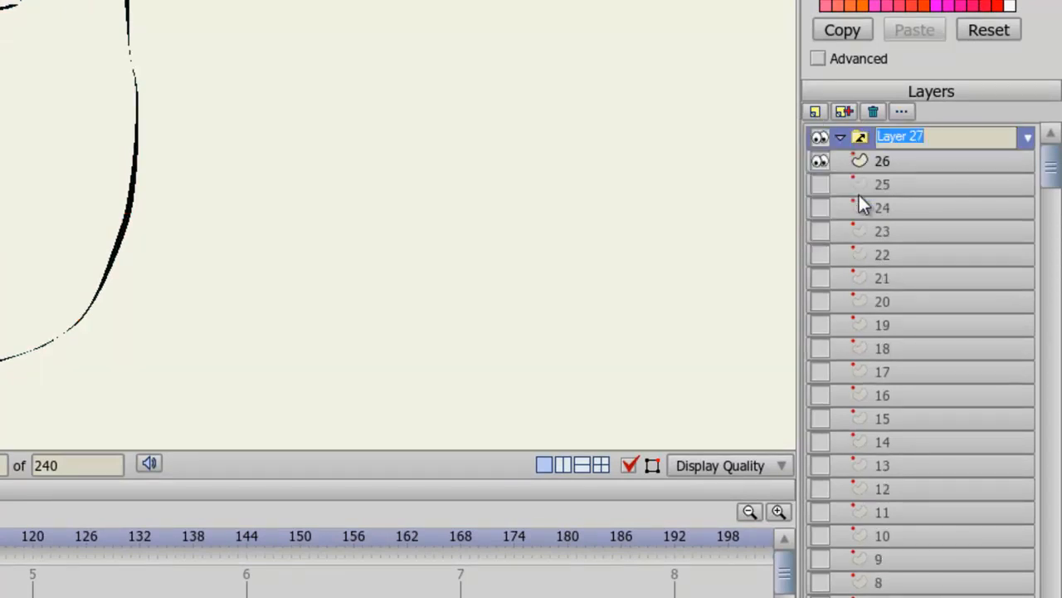
{"action": "type", "text": "Anim"}
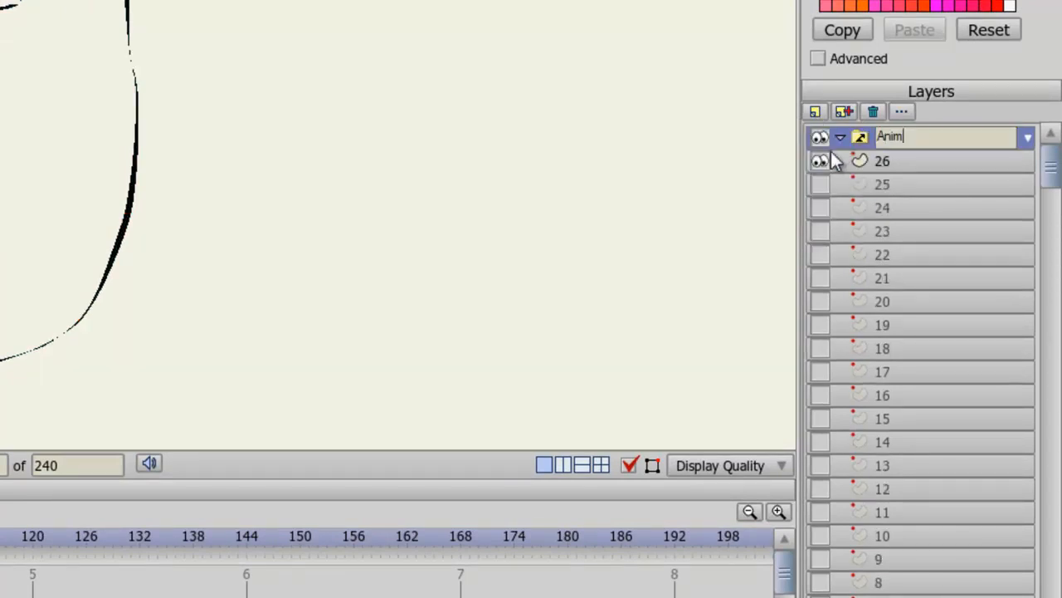
{"action": "type", "text": "ation"}
{"action": "key", "text": "Return"}
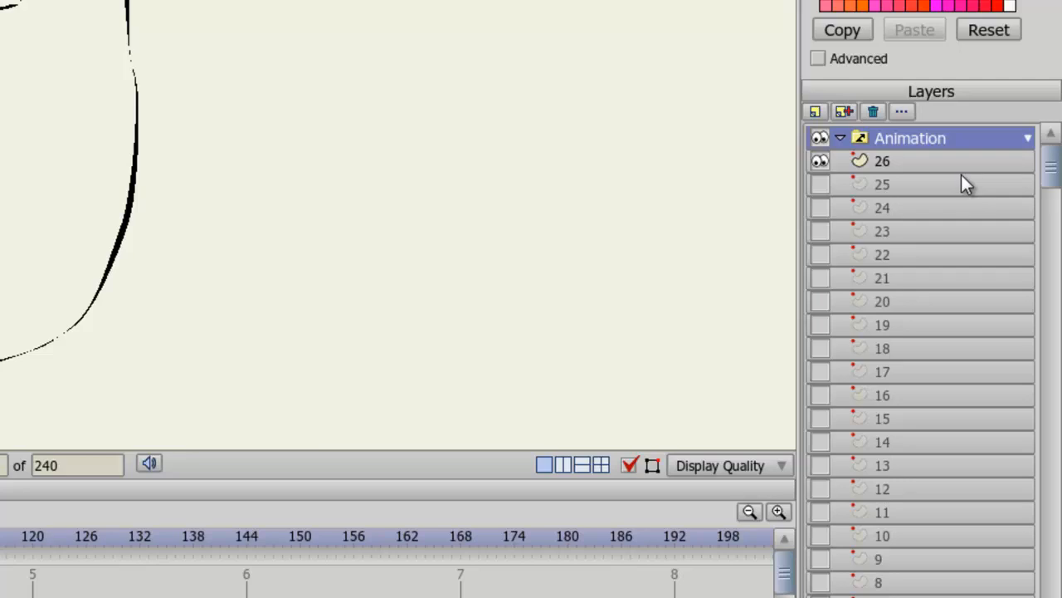
Move layers 26 through 1 together into the Animation switch group.
{"action": "left_click", "coordinate": [907, 166]}
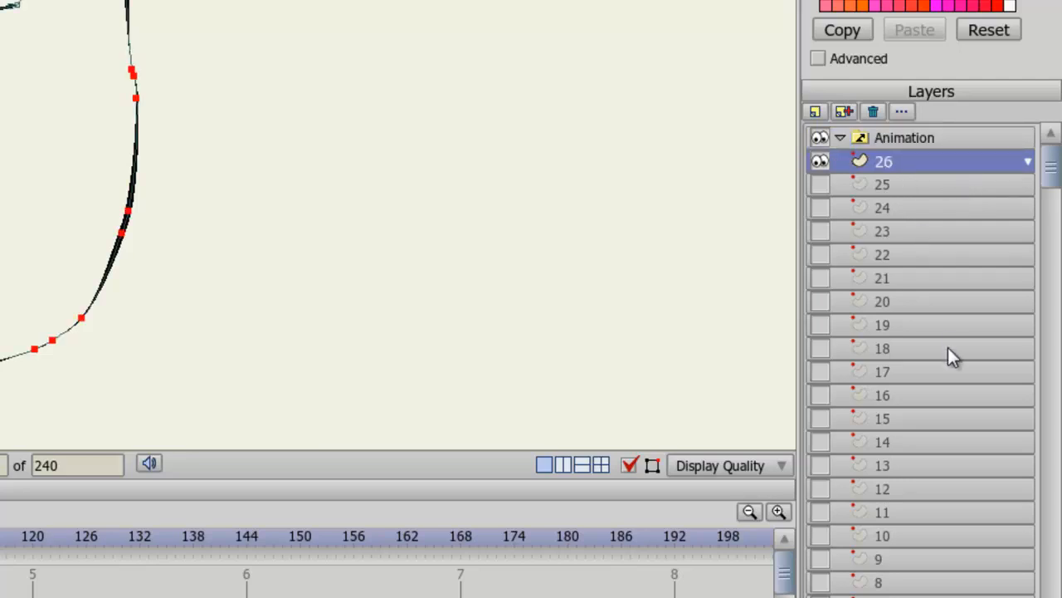
{"action": "scroll", "coordinate": [948, 346], "scroll_direction": "down", "scroll_amount": 1}
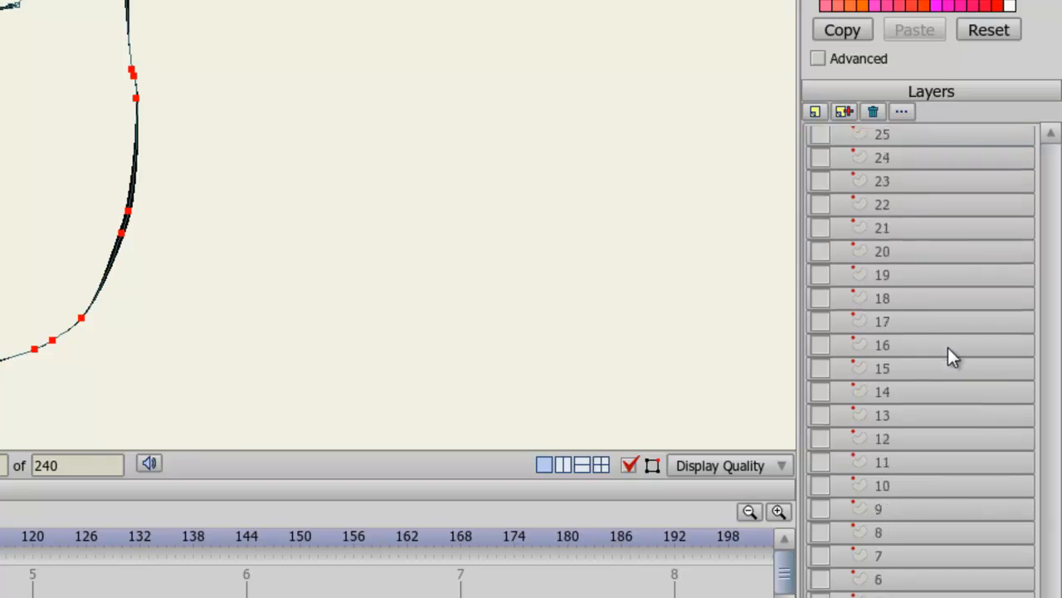
{"action": "left_click", "coordinate": [920, 594], "text": "shift"}
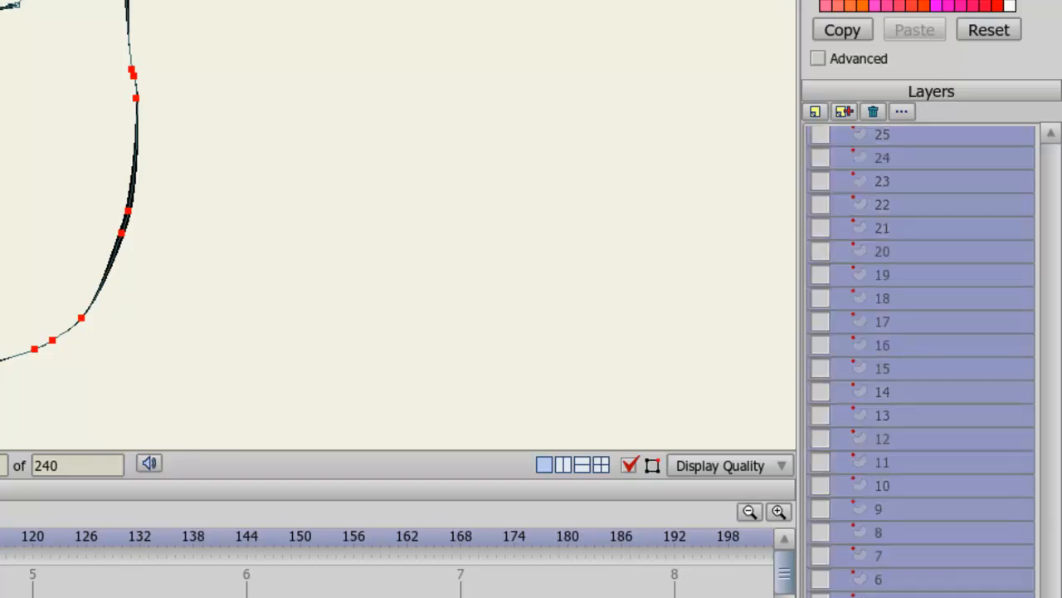
{"action": "scroll", "coordinate": [919, 361], "scroll_direction": "up", "scroll_amount": 2}
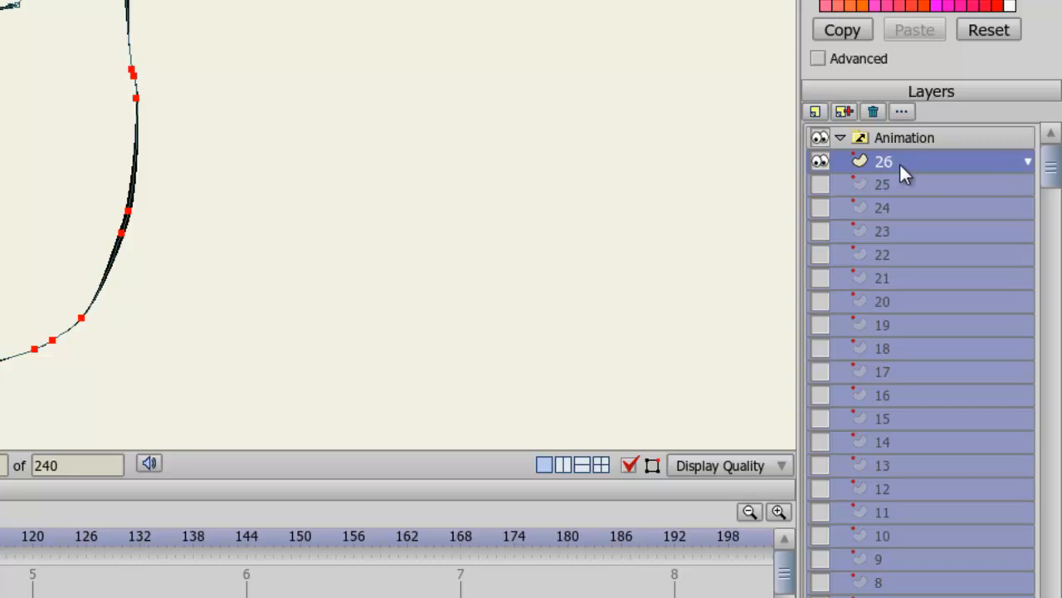
{"action": "left_click_drag", "start_coordinate": [900, 161], "coordinate": [907, 139]}
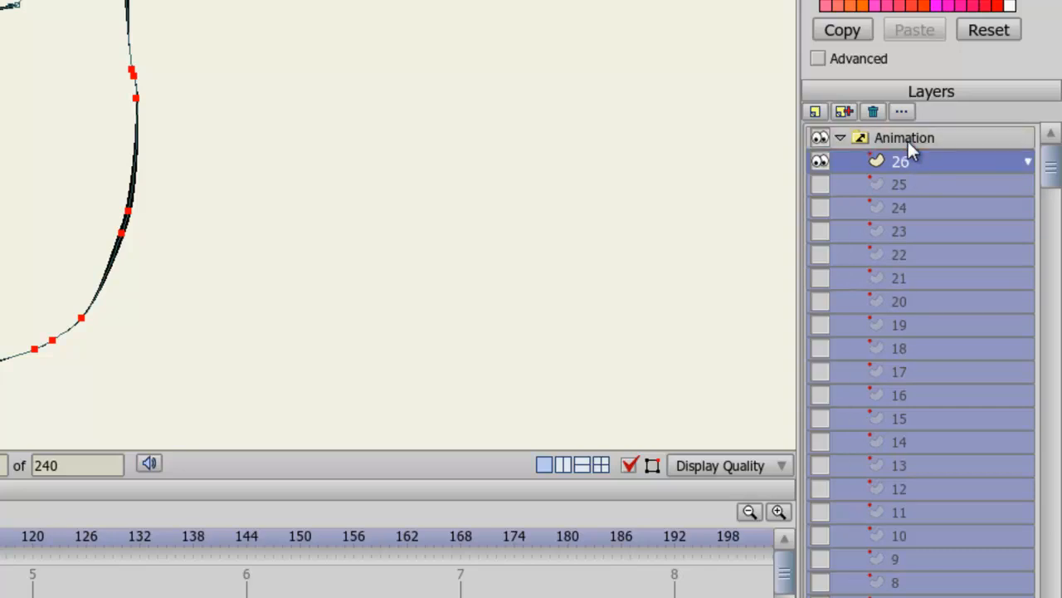
{"action": "left_click", "coordinate": [839, 137]}
{"action": "left_click", "coordinate": [838, 136]}
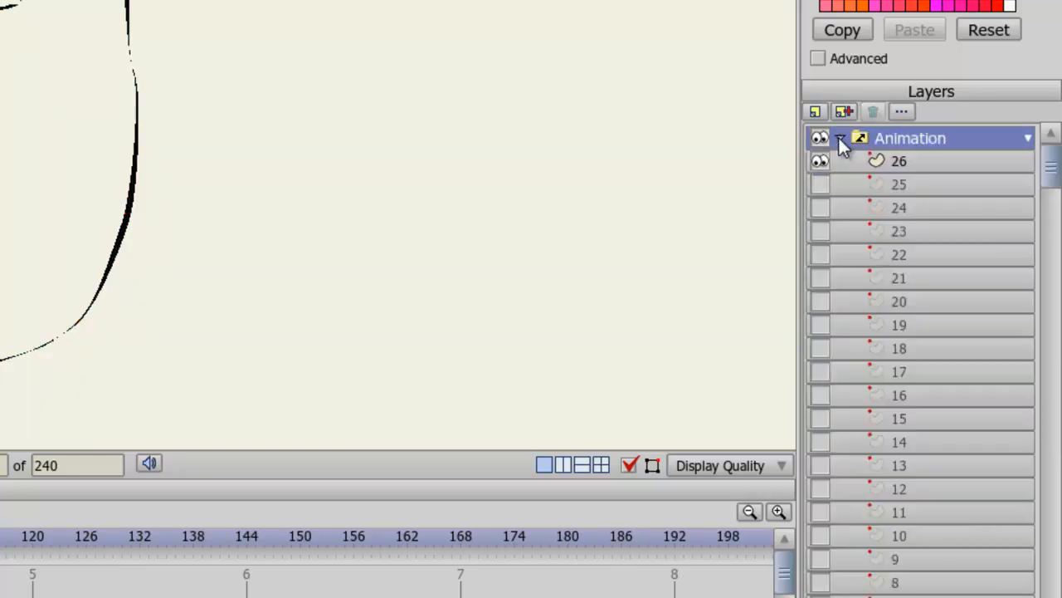
Turn on visibility for all the numbered layers inside the Animation group at once.
{"action": "scroll", "coordinate": [931, 388], "scroll_direction": "down", "scroll_amount": 2}
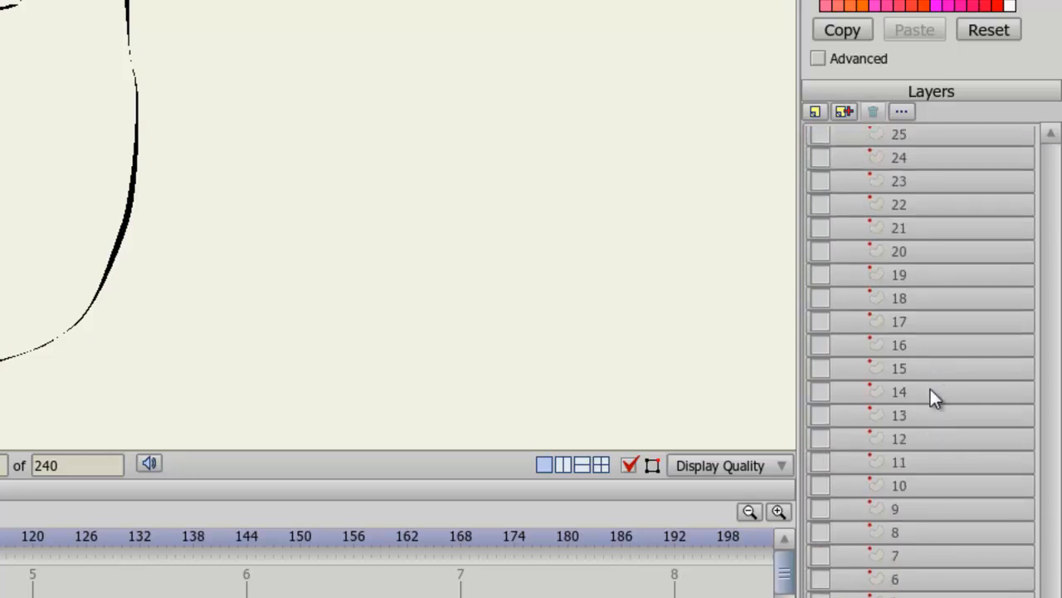
{"action": "scroll", "coordinate": [931, 389], "scroll_direction": "down", "scroll_amount": 1}
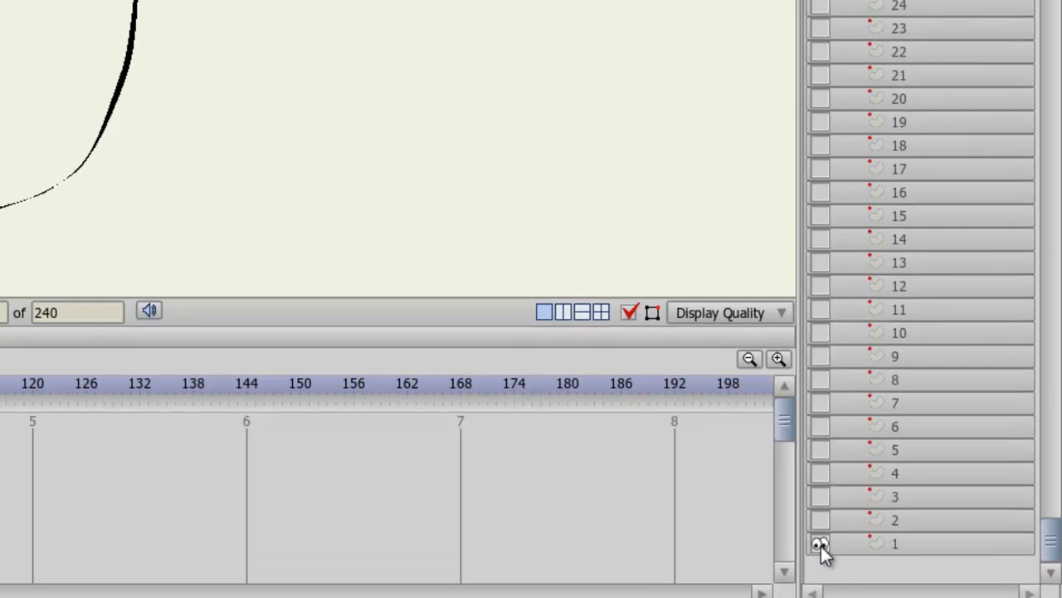
{"action": "left_click", "coordinate": [821, 545], "text": "alt"}
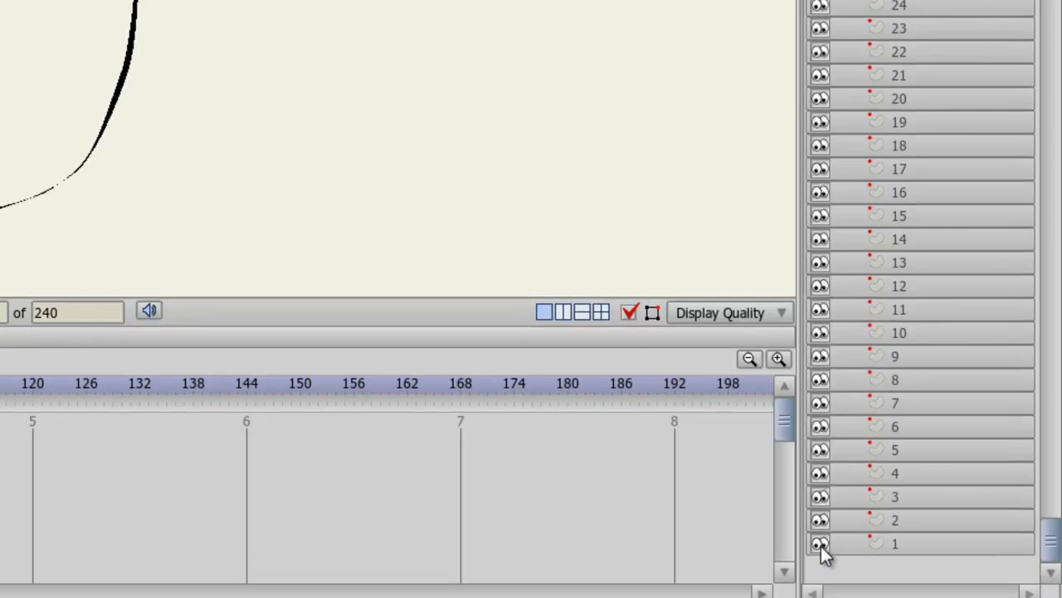
{"action": "scroll", "coordinate": [881, 456], "scroll_direction": "up", "scroll_amount": 2}
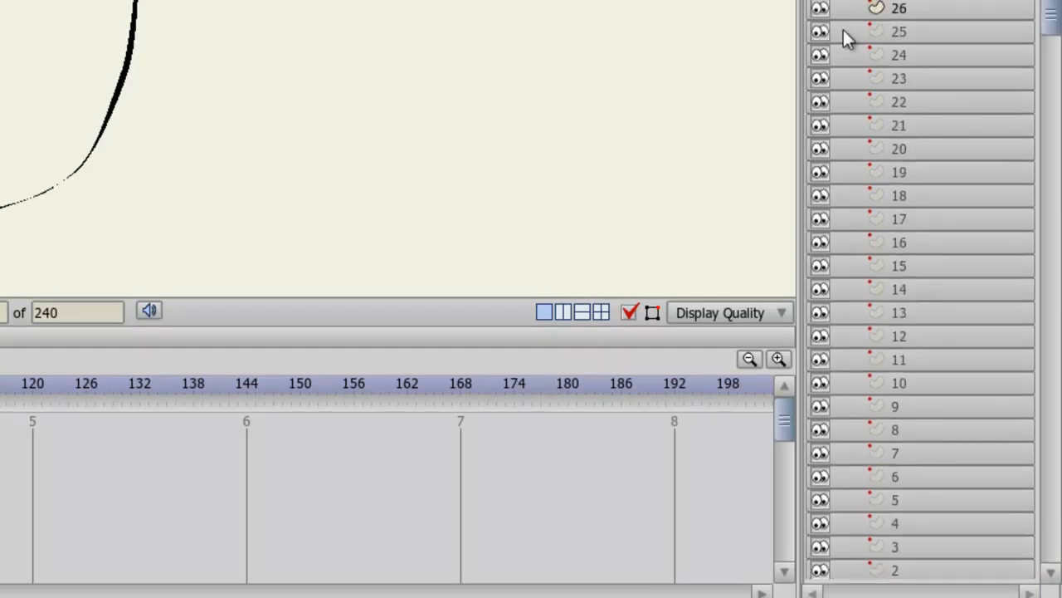
{"action": "scroll", "coordinate": [983, 422], "scroll_direction": "down", "scroll_amount": 2}
{"action": "scroll", "coordinate": [983, 422], "scroll_direction": "up", "scroll_amount": 2}
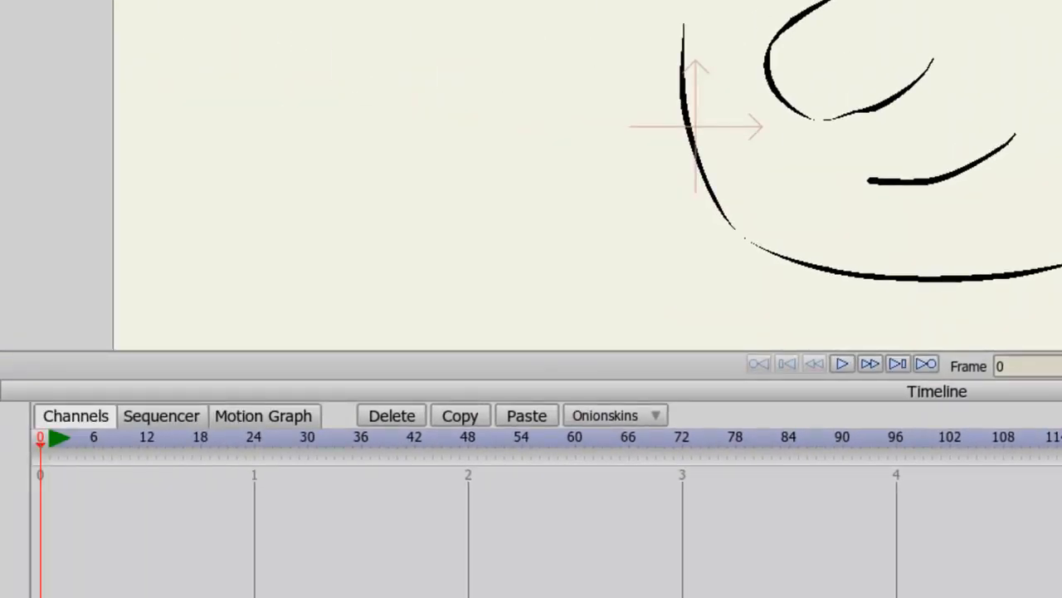
At frame 1, switch the Animation group to child layer 1.
{"action": "left_click", "coordinate": [54, 517]}
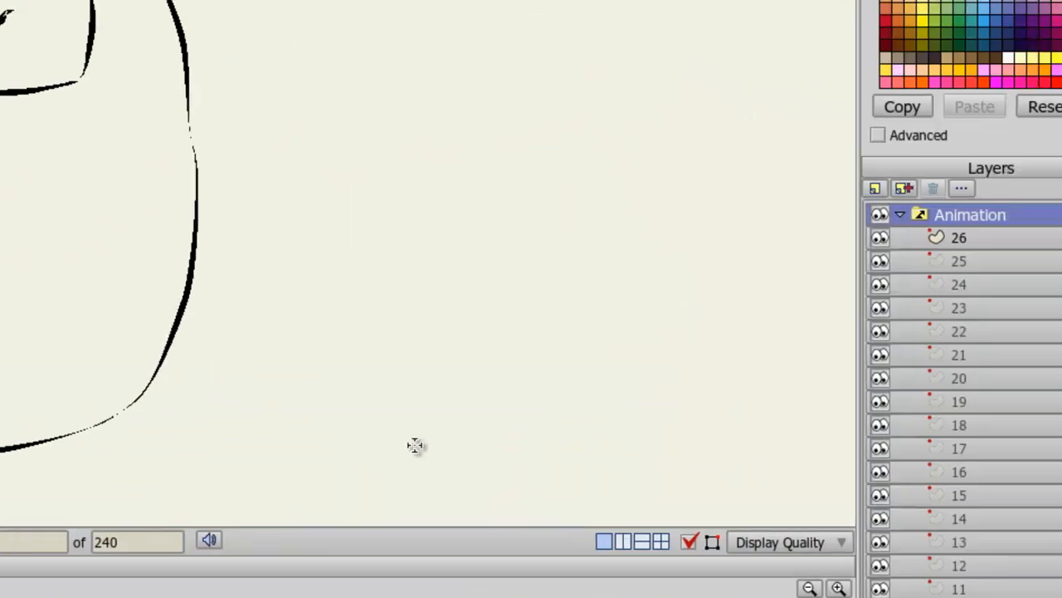
{"action": "right_click", "coordinate": [903, 222]}
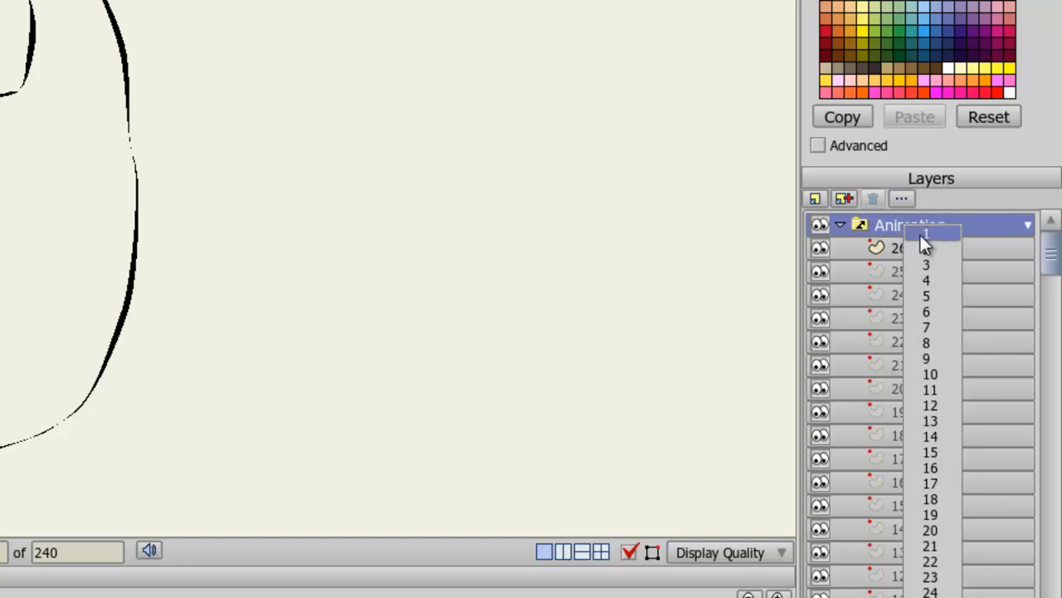
{"action": "left_click", "coordinate": [924, 236]}
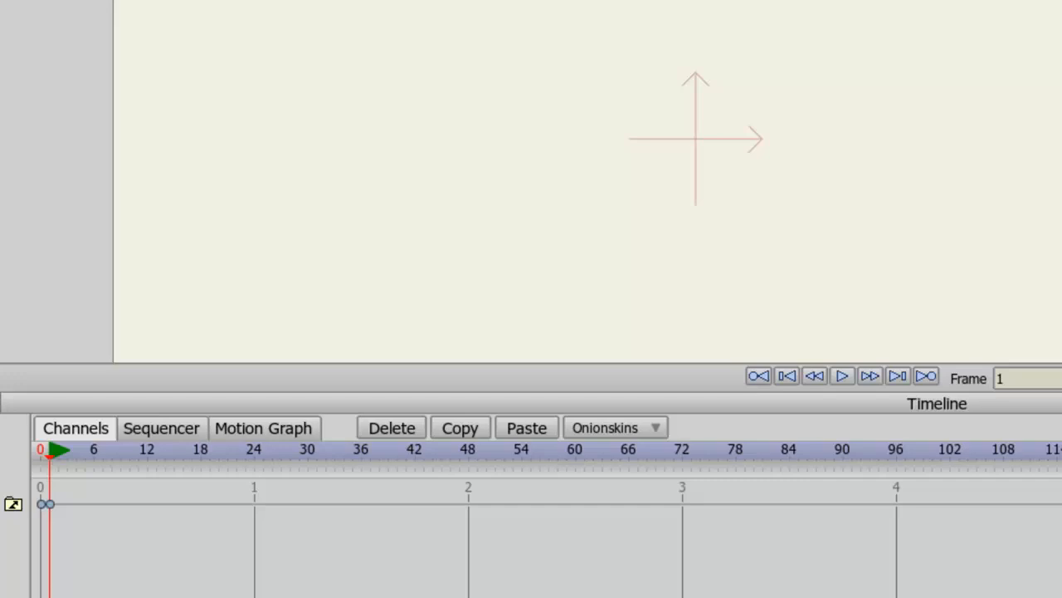
Advance two frames to frame 3 and switch the Animation group to child layer 2.
{"action": "key", "text": "Right"}
{"action": "key", "text": "Right"}
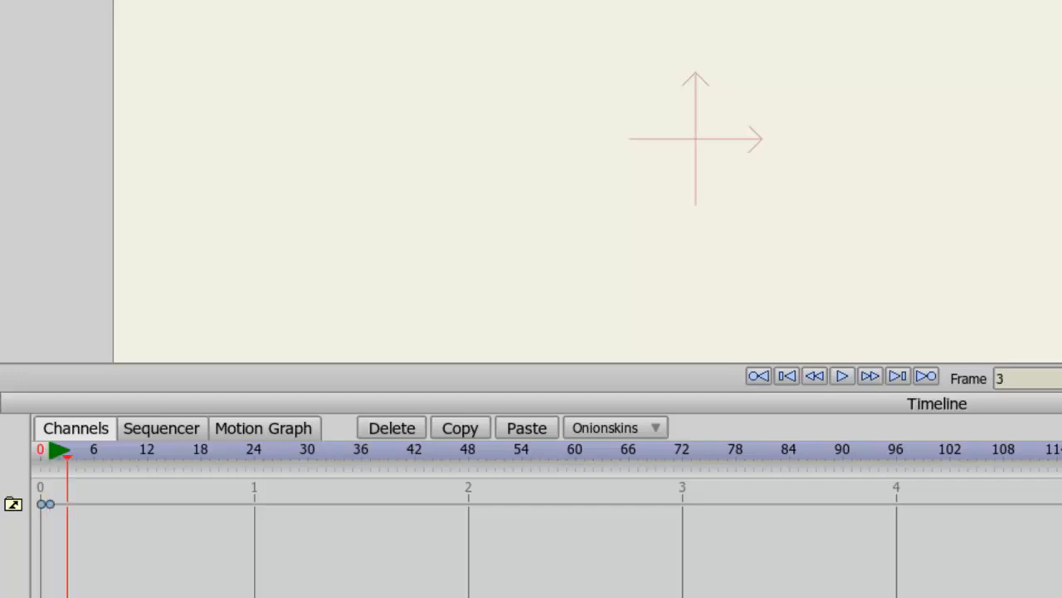
{"action": "right_click", "coordinate": [928, 156]}
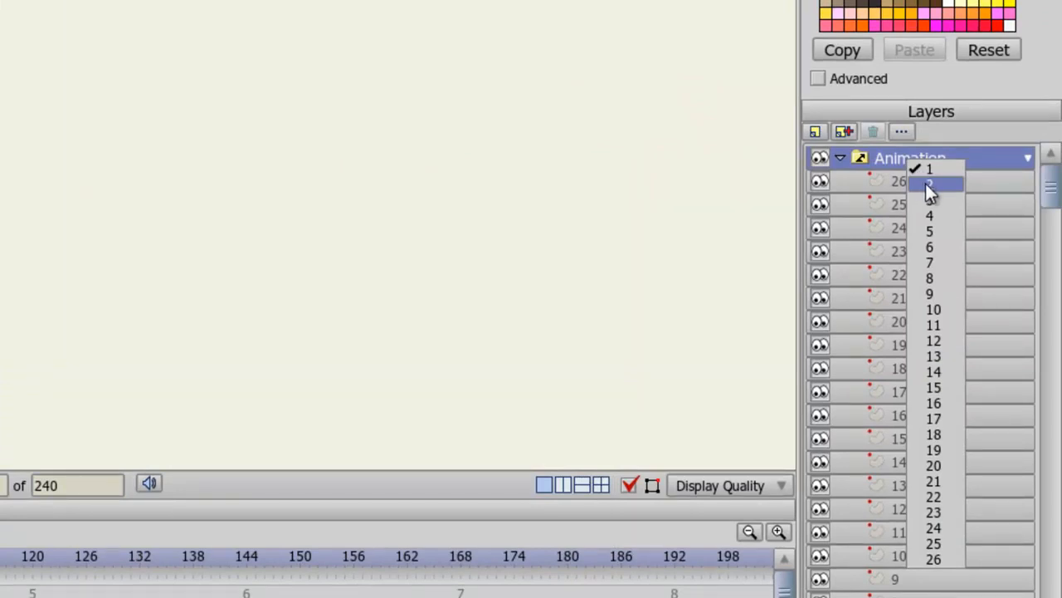
{"action": "left_click", "coordinate": [926, 185]}
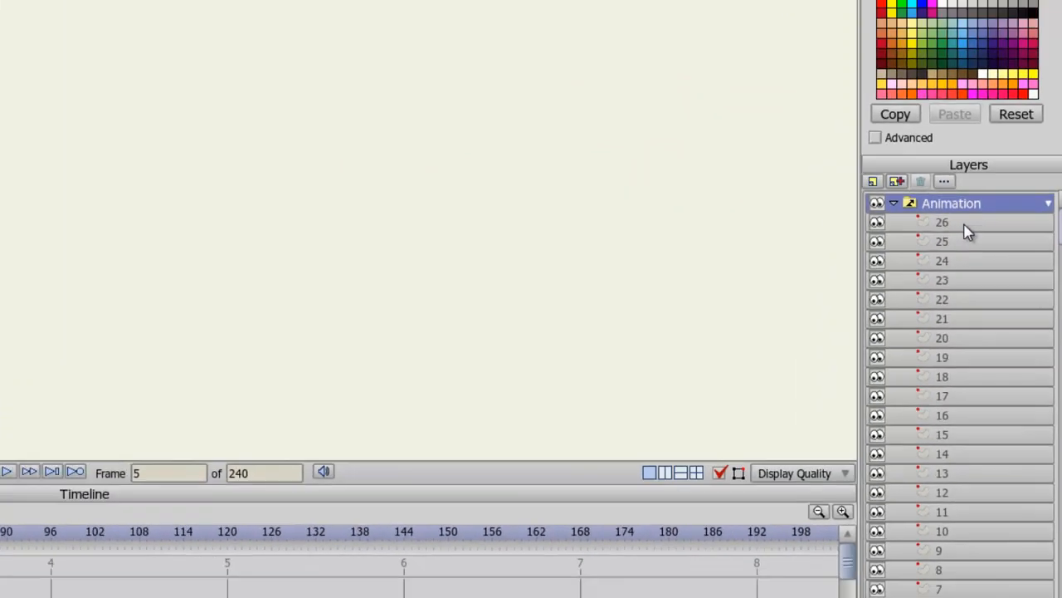
Switch the Animation group to child layer 3 at frame 5 and to child layer 4 at frame 7.
{"action": "right_click", "coordinate": [961, 205]}
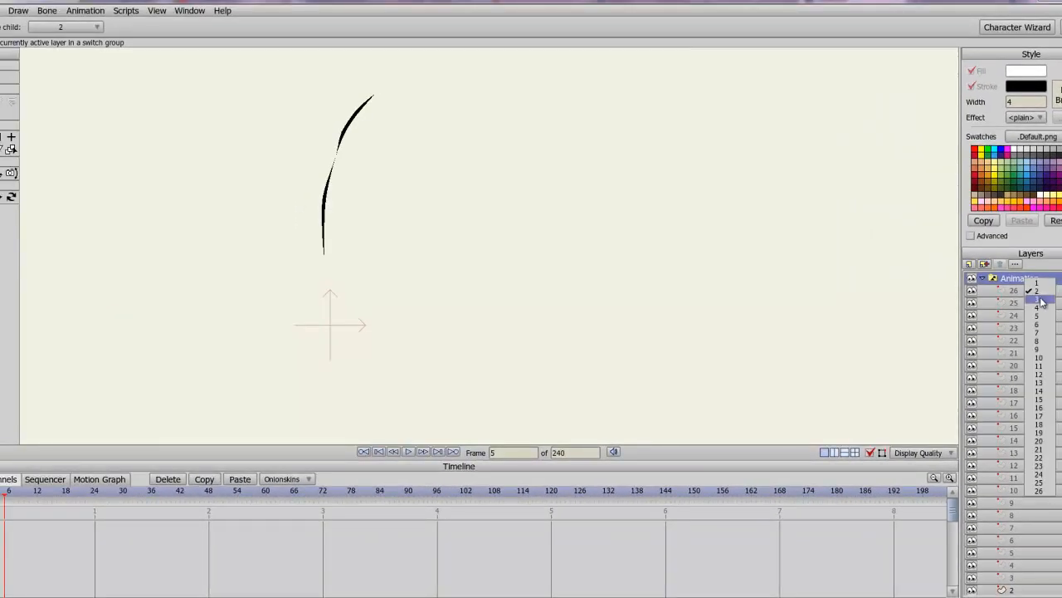
{"action": "left_click", "coordinate": [1041, 303]}
{"action": "key", "text": "ctrl+Right"}
{"action": "key", "text": "ctrl+Right"}
{"action": "right_click", "coordinate": [1029, 280]}
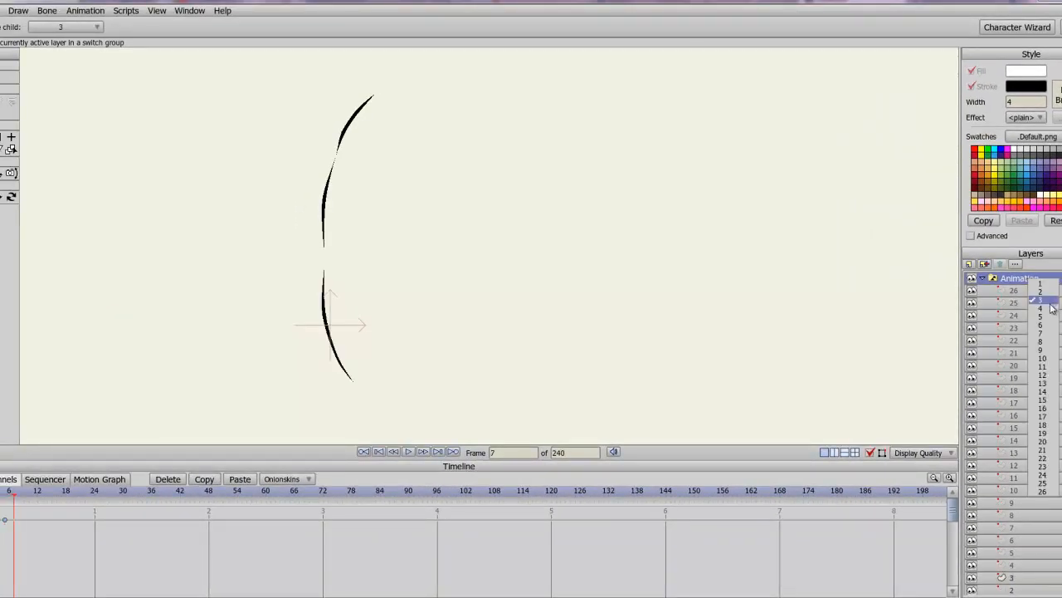
{"action": "left_click", "coordinate": [1050, 308]}
Switch the Animation group to child layer 5 at frame 9 and to child layer 6 at frame 11.
{"action": "key", "text": "ctrl+Right"}
{"action": "key", "text": "ctrl+Right"}
{"action": "right_click", "coordinate": [1030, 280]}
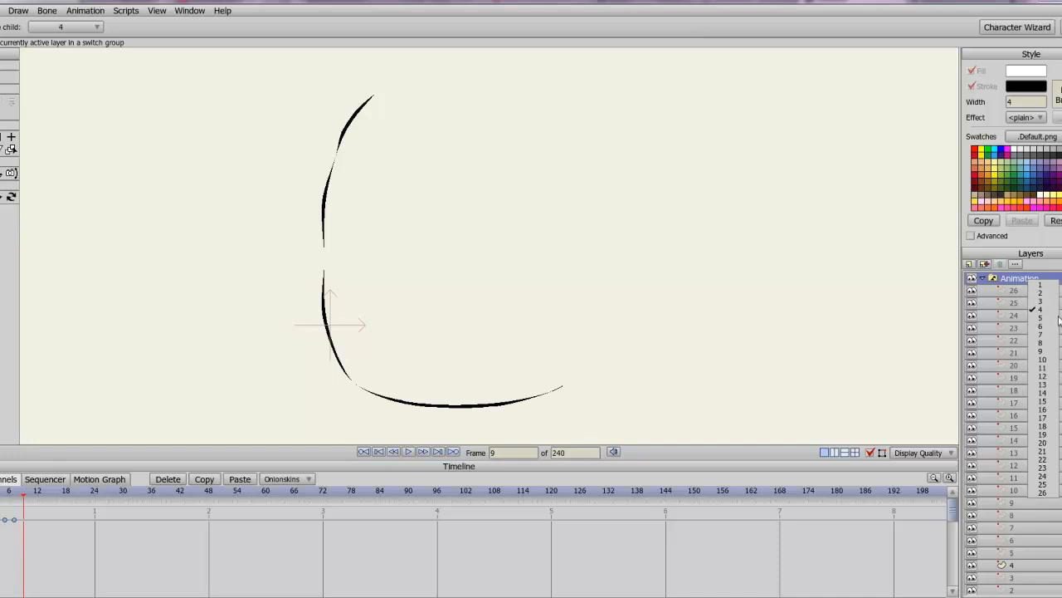
{"action": "left_click", "coordinate": [1050, 317]}
{"action": "key", "text": "ctrl+Right"}
{"action": "key", "text": "ctrl+Right"}
{"action": "right_click", "coordinate": [1036, 280]}
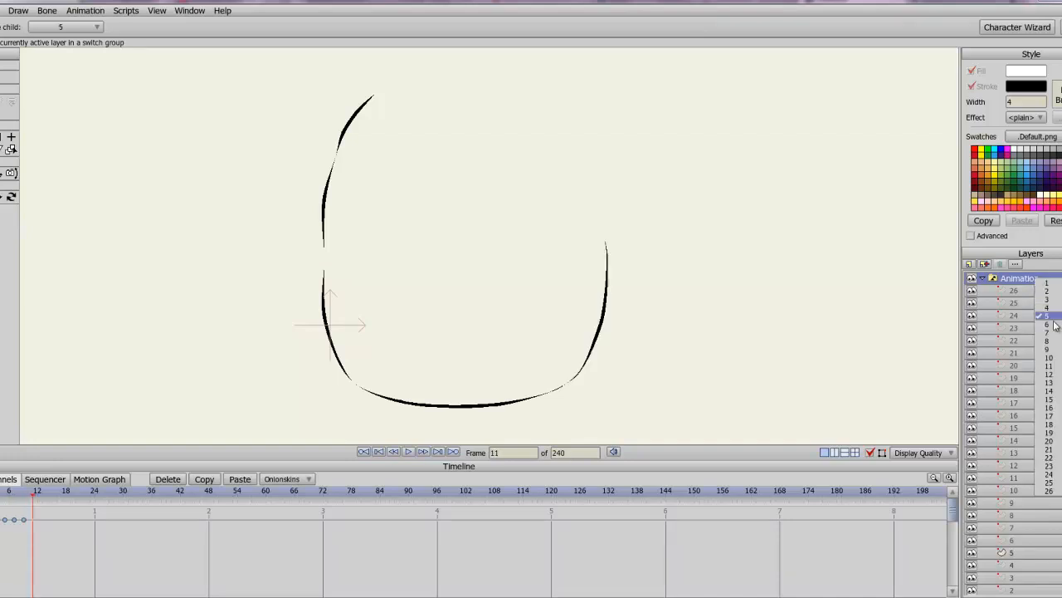
{"action": "left_click", "coordinate": [1054, 327]}
Key child layers 7, 8 and 9 of the Animation group at frames 13, 15 and 17 respectively.
{"action": "key", "text": "ctrl+Right"}
{"action": "key", "text": "ctrl+Right"}
{"action": "right_click", "coordinate": [1033, 279]}
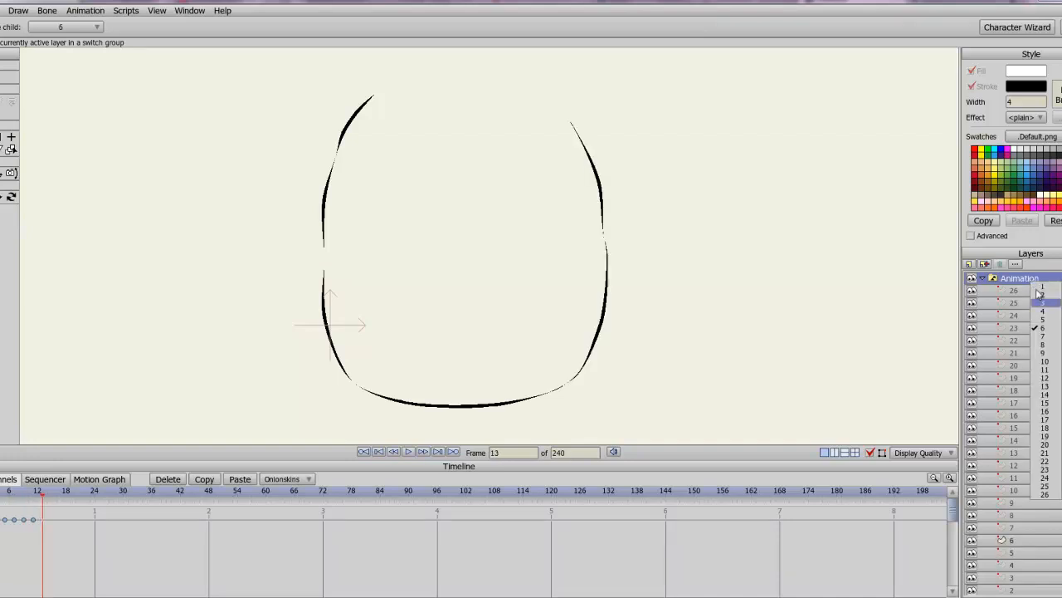
{"action": "left_click", "coordinate": [1057, 335]}
{"action": "key", "text": "ctrl+Right"}
{"action": "key", "text": "ctrl+Right"}
{"action": "right_click", "coordinate": [1018, 280]}
{"action": "left_click", "coordinate": [1036, 346]}
{"action": "key", "text": "ctrl+Right"}
{"action": "key", "text": "ctrl+Right"}
{"action": "right_click", "coordinate": [1019, 279]}
{"action": "left_click", "coordinate": [1036, 353]}
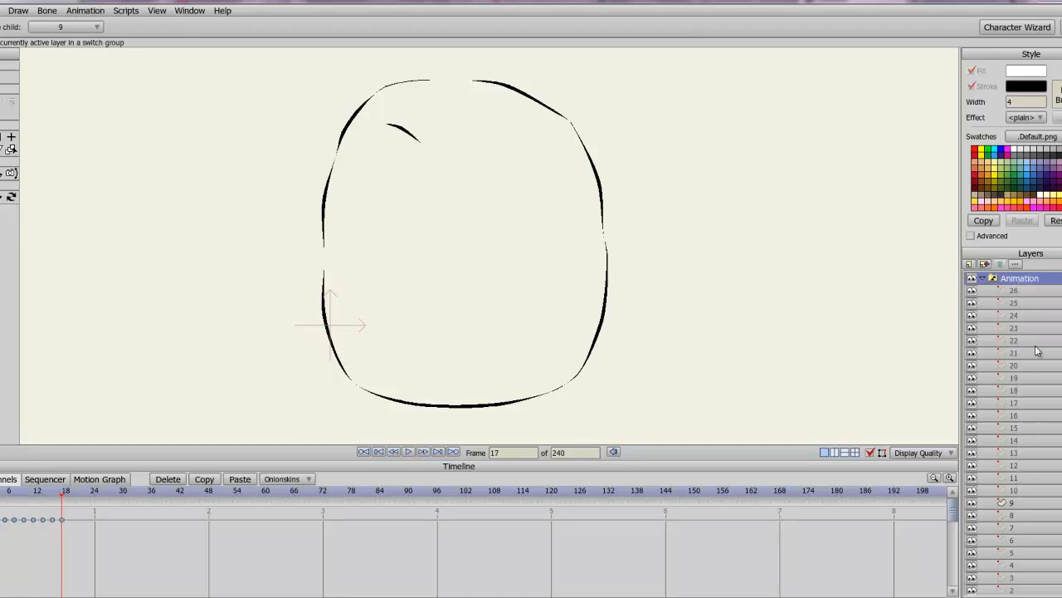
Continue switching the Animation group every two frames, from child layer 10 at frame 19 through child layer 13 at frame 25.
{"action": "key", "text": "ctrl+Right"}
{"action": "key", "text": "ctrl+Right"}
{"action": "right_click", "coordinate": [1027, 281]}
{"action": "left_click", "coordinate": [1042, 367]}
{"action": "key", "text": "ctrl+Right"}
{"action": "key", "text": "ctrl+Right"}
{"action": "right_click", "coordinate": [1021, 280]}
{"action": "left_click", "coordinate": [1039, 378]}
{"action": "key", "text": "ctrl+Right"}
{"action": "key", "text": "ctrl+Right"}
{"action": "right_click", "coordinate": [1018, 280]}
{"action": "left_click", "coordinate": [1032, 385]}
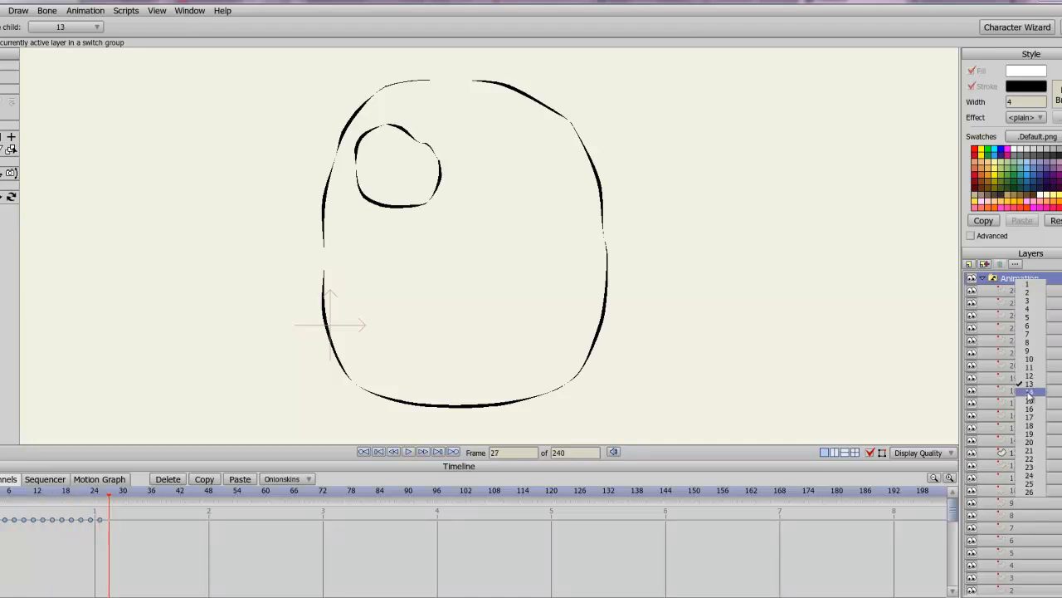
Key child layers 14 to 19 of the Animation group in order, one every two frames from frame 27 to frame 37.
{"action": "left_click", "coordinate": [1029, 410]}
{"action": "key", "text": "ctrl+Right"}
{"action": "key", "text": "ctrl+Right"}
{"action": "right_click", "coordinate": [1019, 280]}
{"action": "left_click", "coordinate": [1041, 420]}
{"action": "key", "text": "ctrl+Right"}
{"action": "key", "text": "ctrl+Right"}
{"action": "right_click", "coordinate": [1014, 282]}
{"action": "left_click", "coordinate": [1034, 428]}
{"action": "key", "text": "ctrl+Right"}
{"action": "key", "text": "ctrl+Right"}
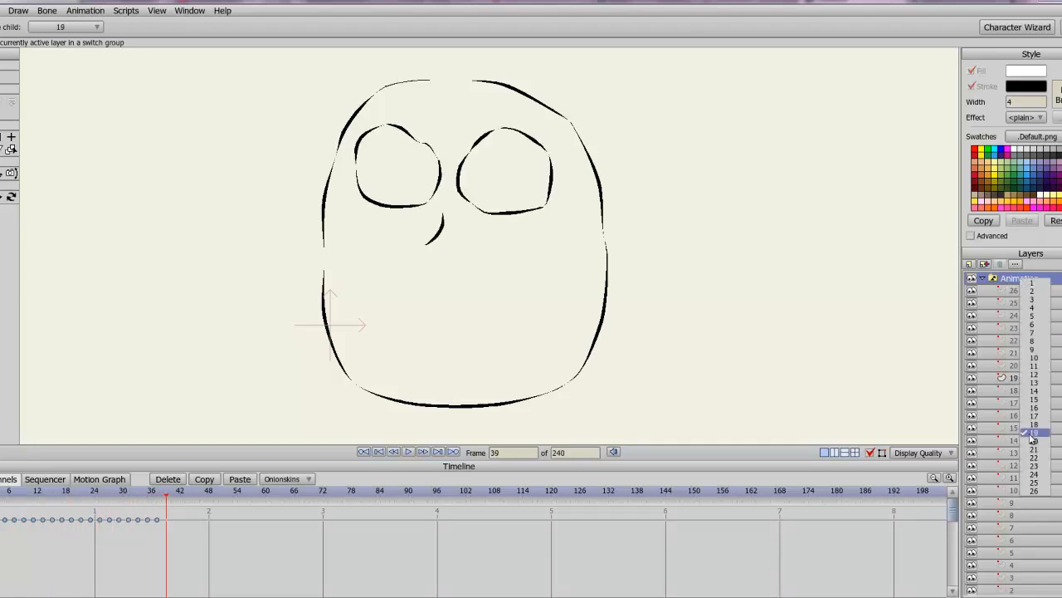
Switch the Animation group through the remaining child layers 20 to 26, one every two frames from frame 39 to frame 51.
{"action": "key", "text": "Right"}
{"action": "key", "text": "Right"}
{"action": "right_click", "coordinate": [1021, 280]}
{"action": "left_click", "coordinate": [1041, 457]}
{"action": "key", "text": "Right"}
{"action": "key", "text": "Right"}
{"action": "right_click", "coordinate": [1019, 280]}
{"action": "left_click", "coordinate": [1043, 466]}
{"action": "key", "text": "Right"}
{"action": "key", "text": "Right"}
{"action": "right_click", "coordinate": [1025, 280]}
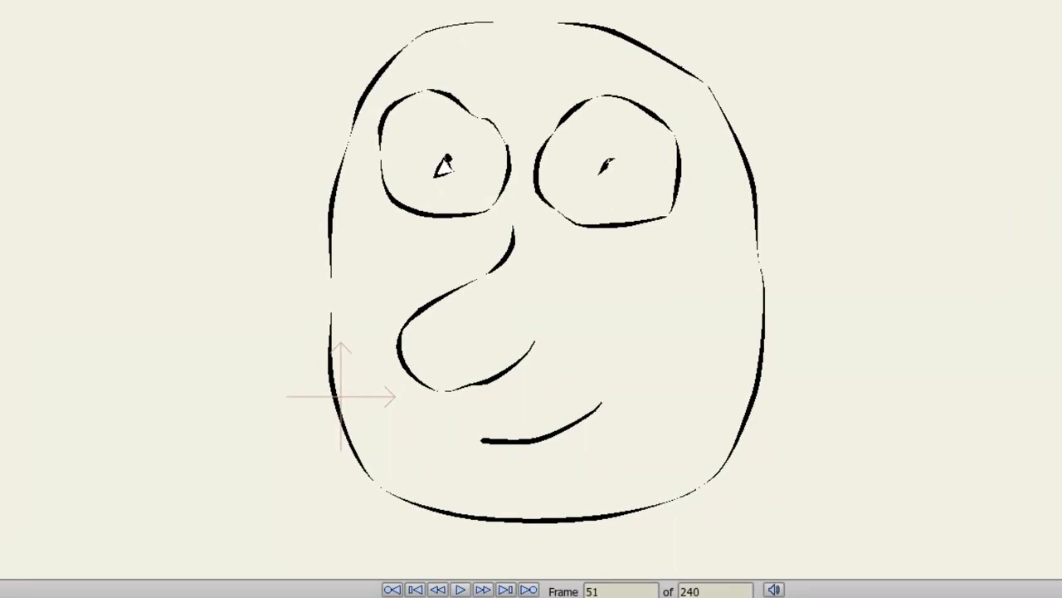
Rewind to the start, play back the face-drawing animation, and stop playback once the whole face is drawn.
{"action": "key", "text": "shift+ctrl+Left"}
{"action": "left_click", "coordinate": [459, 590]}
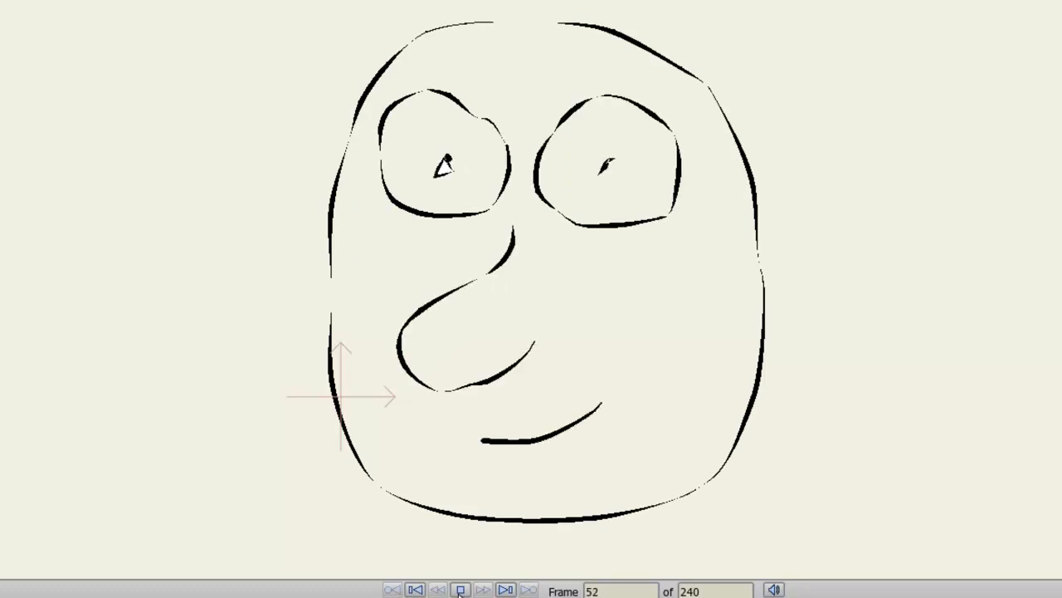
{"action": "left_click", "coordinate": [462, 590]}
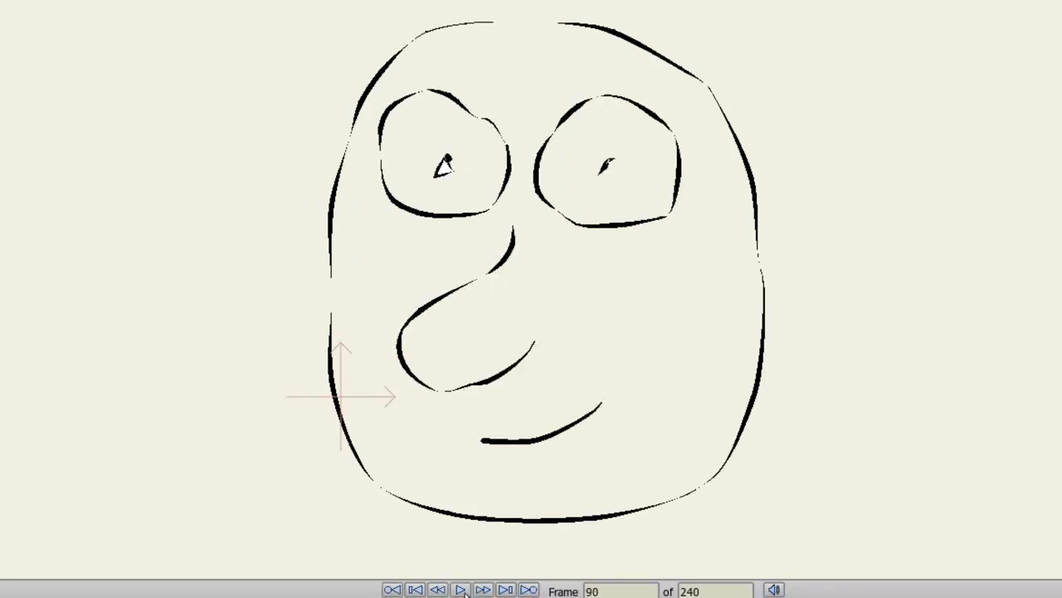